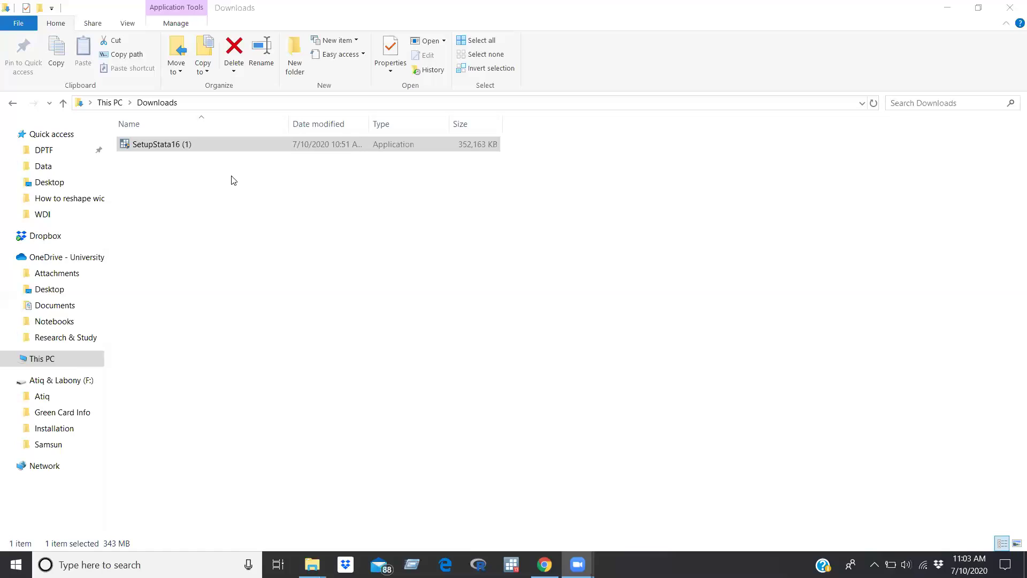
Run the SetupStata16 installer as administrator from File Explorer.
{"action": "right_click", "coordinate": [154, 143]}
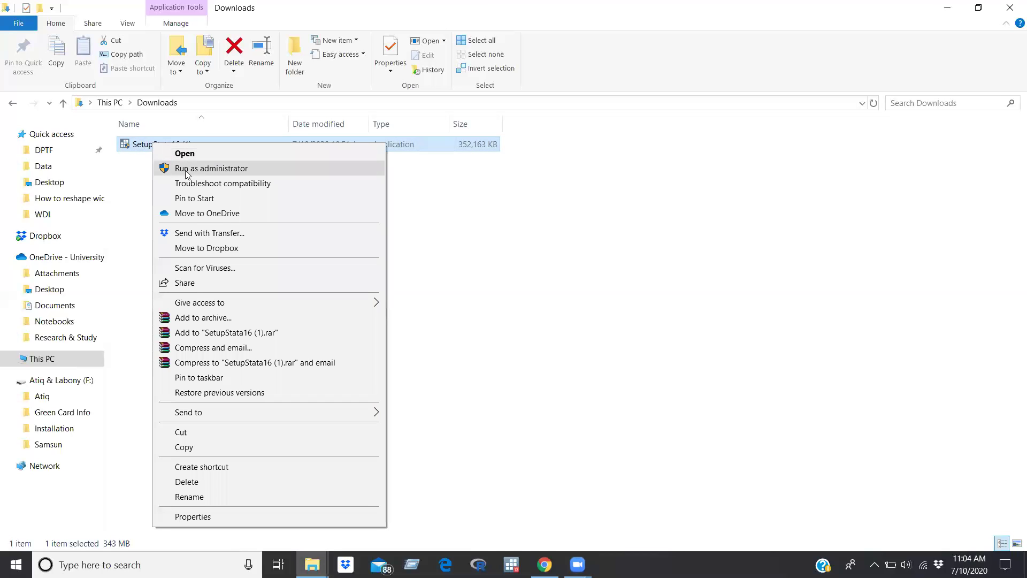
{"action": "left_click", "coordinate": [225, 171]}
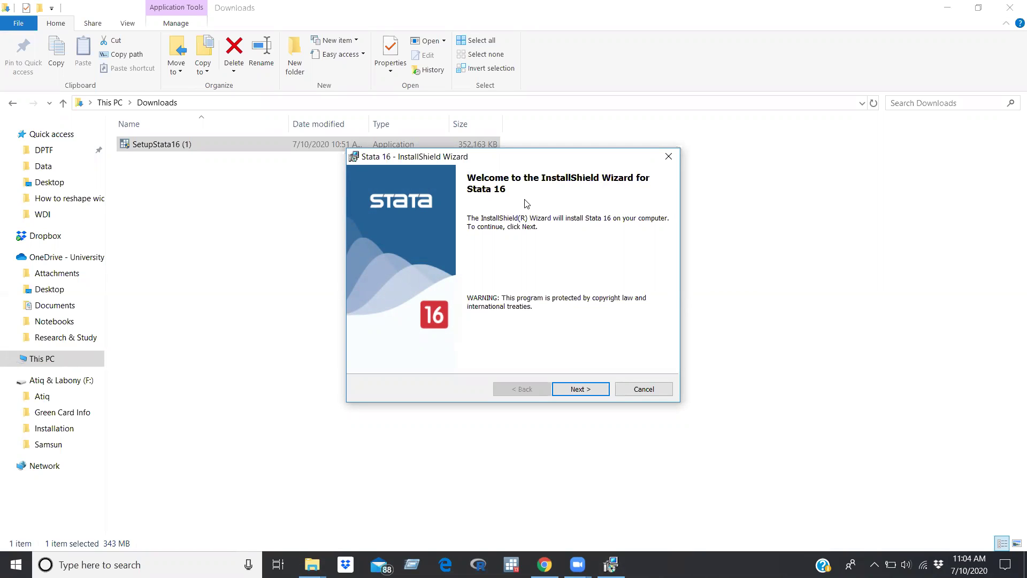
Accept the Stata 16 license agreement terms and continue past the welcome page.
{"action": "left_click", "coordinate": [580, 389]}
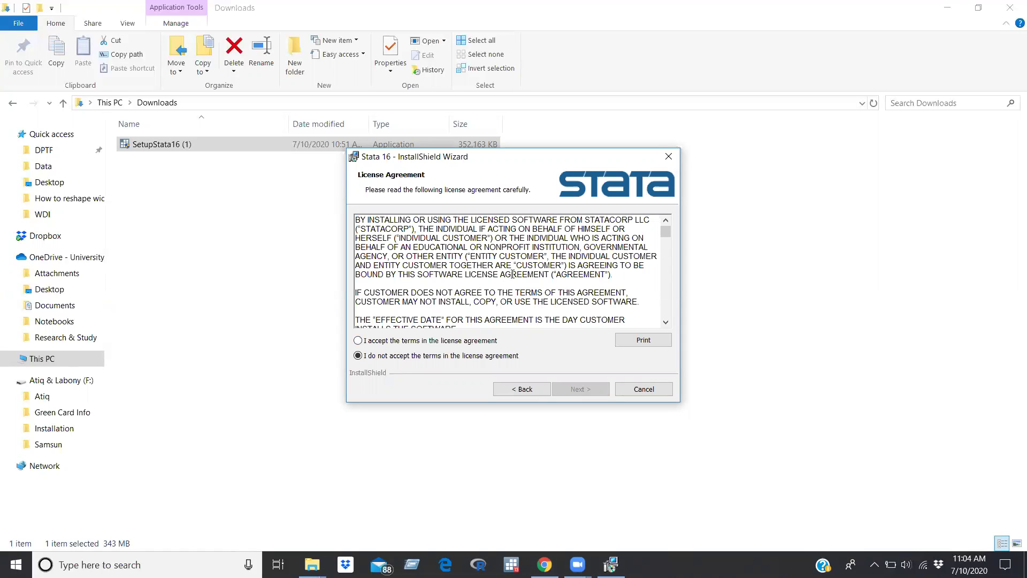
{"action": "scroll", "coordinate": [551, 295], "scroll_direction": "down", "scroll_amount": 1}
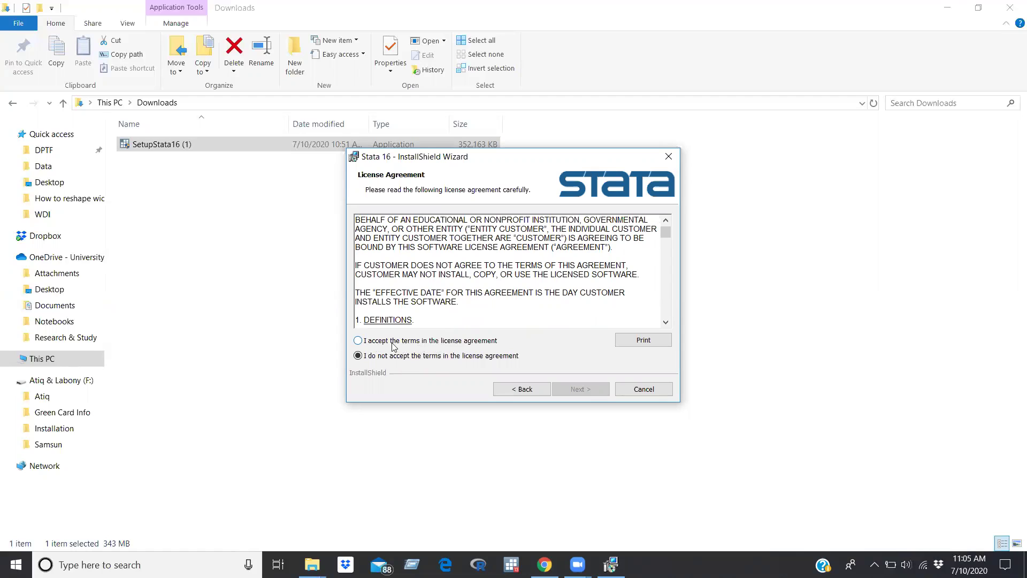
{"action": "left_click", "coordinate": [360, 341]}
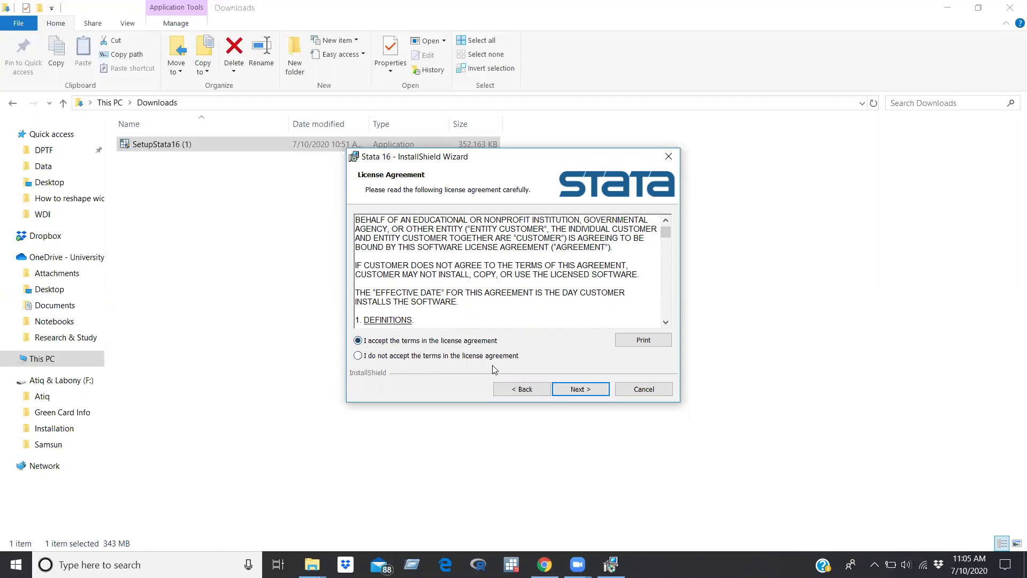
{"action": "left_click", "coordinate": [581, 389]}
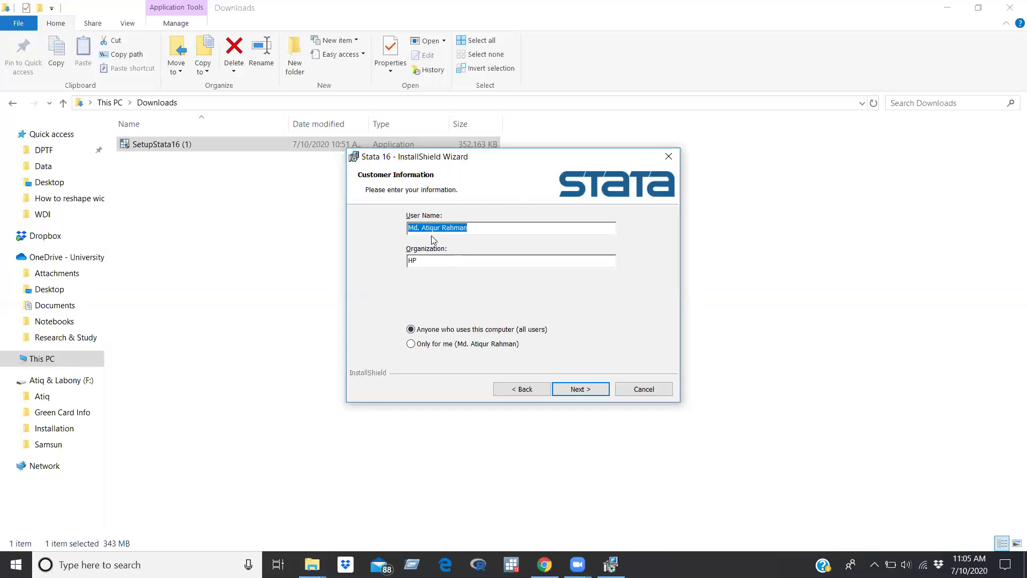
Replace the user name and change the organization from HP to Michigan State University.
{"action": "left_click", "coordinate": [479, 228]}
{"action": "left_click_drag", "start_coordinate": [479, 229], "coordinate": [383, 231]}
{"action": "key", "text": "BackSpace"}
{"action": "type", "text": "Samsun Naher"}
{"action": "left_click", "coordinate": [425, 262]}
{"action": "key", "text": "BackSpace"}
{"action": "key", "text": "BackSpace"}
{"action": "type", "text": "M"}
{"action": "type", "text": "ichigan State University"}
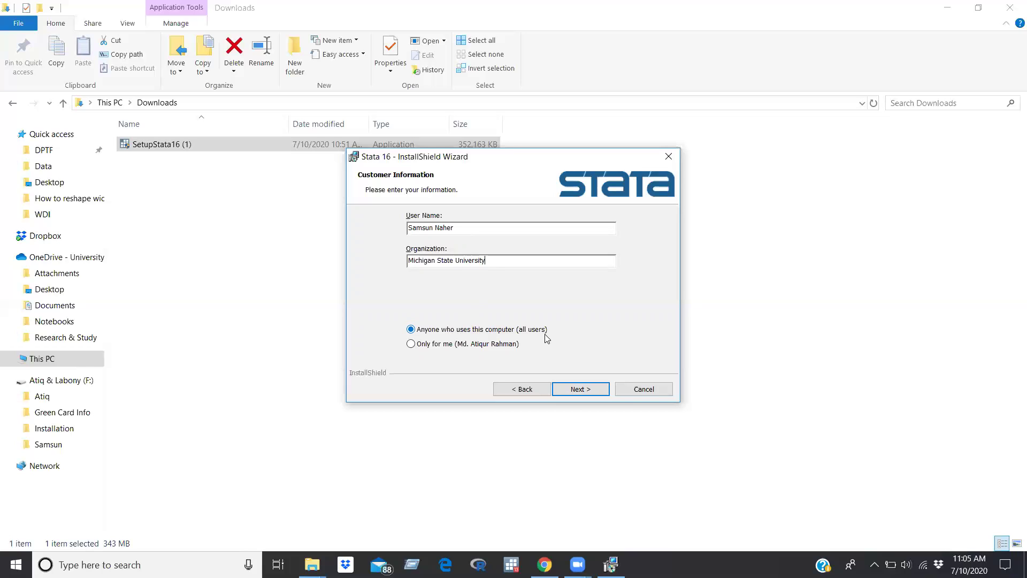
{"action": "left_click", "coordinate": [581, 390]}
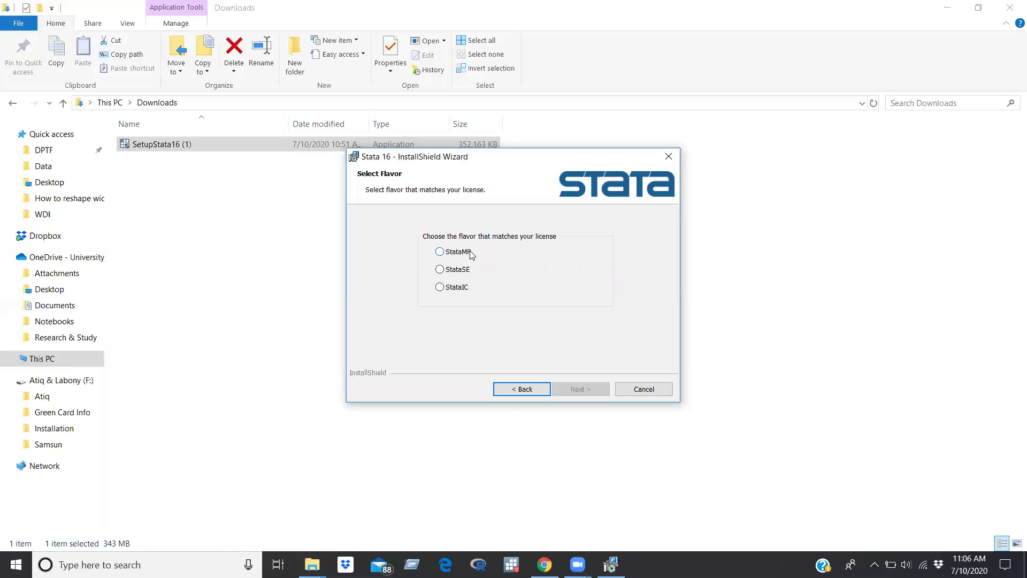
Select the StataMP flavor and continue to the Destination Folder page.
{"action": "left_click", "coordinate": [439, 254]}
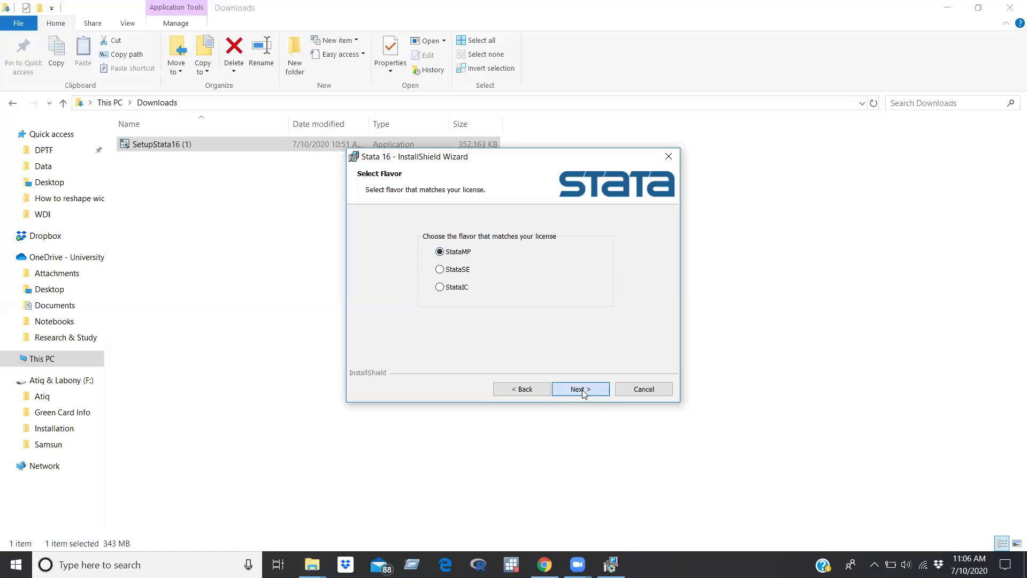
{"action": "left_click", "coordinate": [584, 392]}
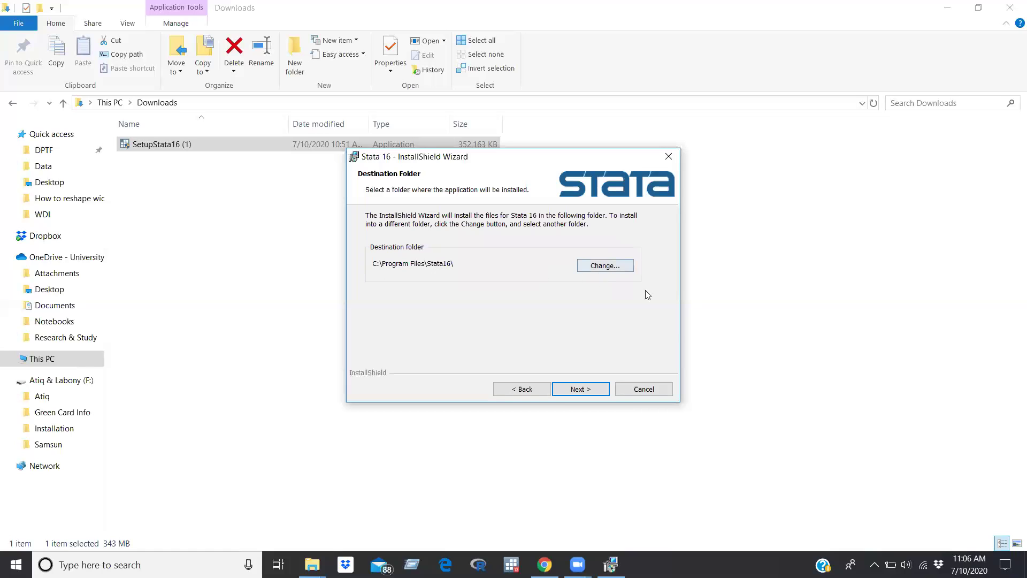
Accept the default C:\Program Files\Stata16\ installation folder.
{"action": "left_click", "coordinate": [584, 391]}
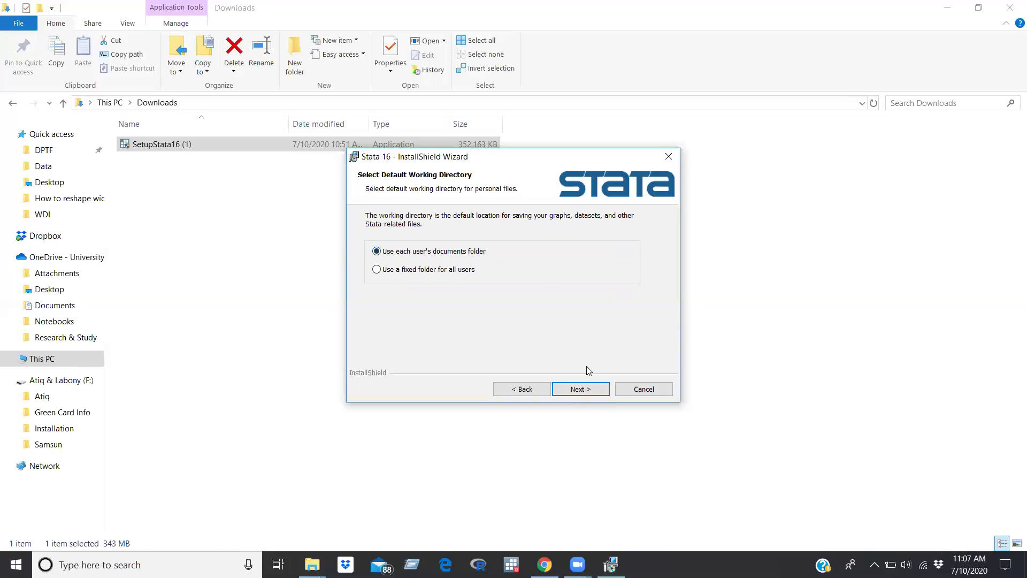
Keep each user's documents folder as working directory and install Stata 16 to completion.
{"action": "left_click", "coordinate": [579, 390]}
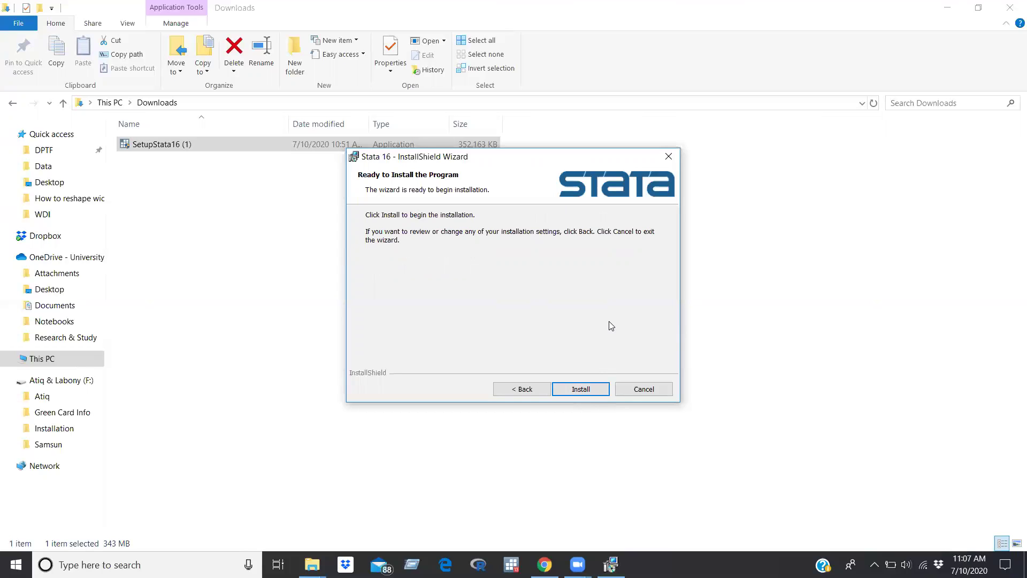
{"action": "left_click", "coordinate": [578, 388]}
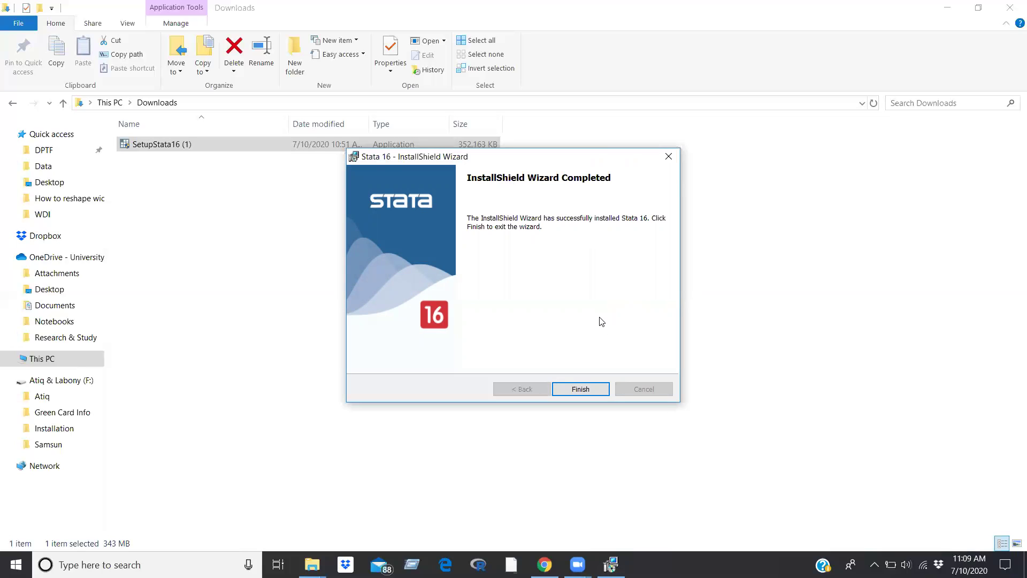
Exit the completed wizard and close the Downloads folder window.
{"action": "left_click", "coordinate": [572, 389]}
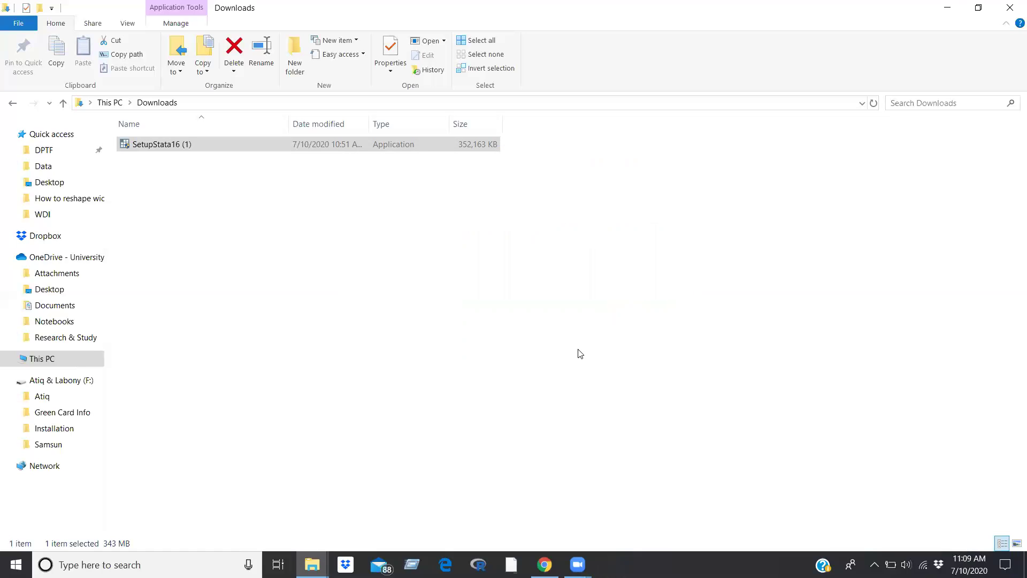
{"action": "left_click", "coordinate": [1008, 8]}
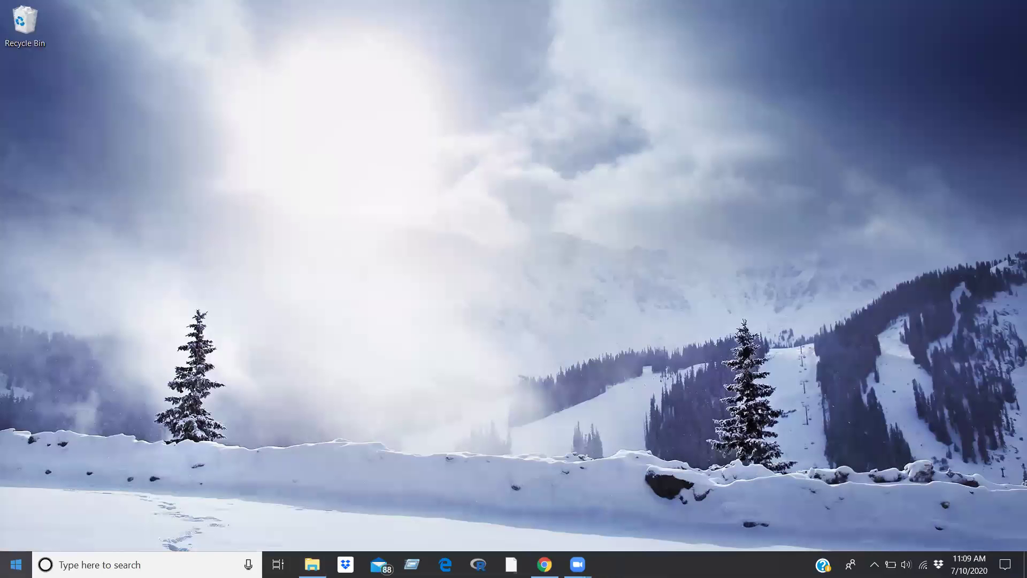
Launch StataMP 16 (64-bit) from Recently added in the Start menu.
{"action": "left_click", "coordinate": [16, 564]}
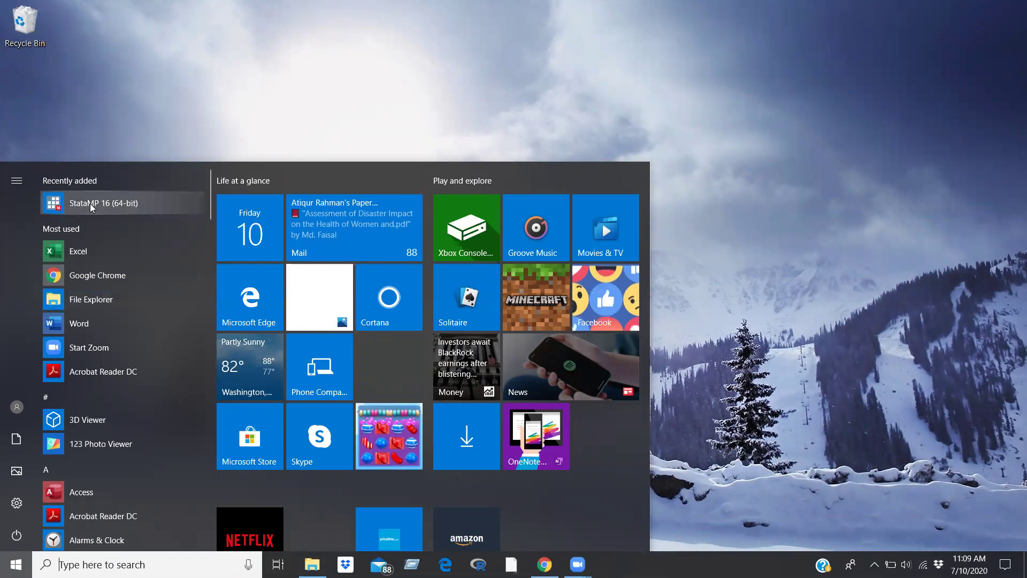
{"action": "left_click", "coordinate": [121, 202]}
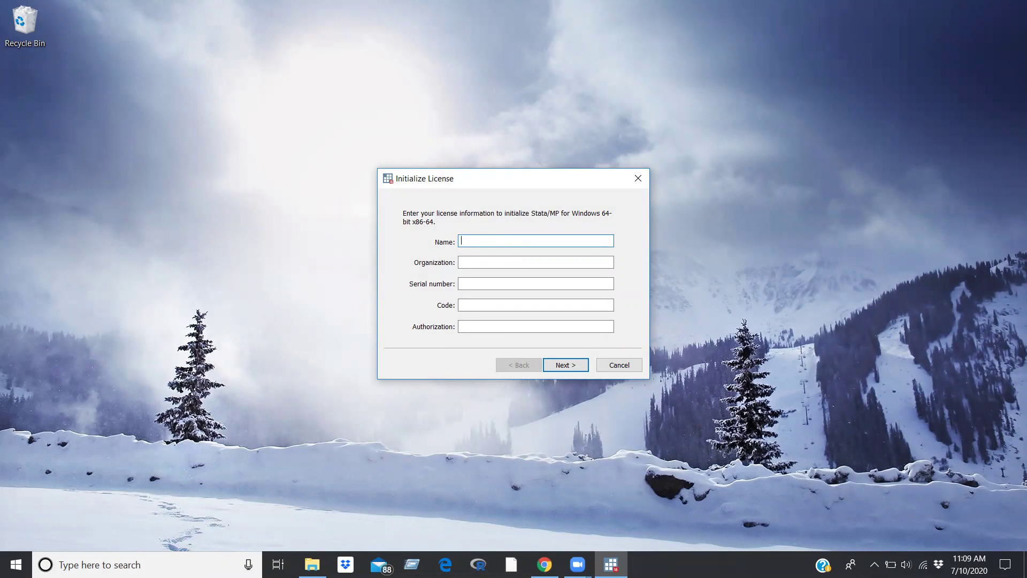
{"action": "type", "text": "Samsun "}
{"action": "type", "text": "Naher"}
Enter Michigan State University as the license Organization, correcting the misspelled ending.
{"action": "left_click", "coordinate": [491, 260]}
{"action": "type", "text": "Michi"}
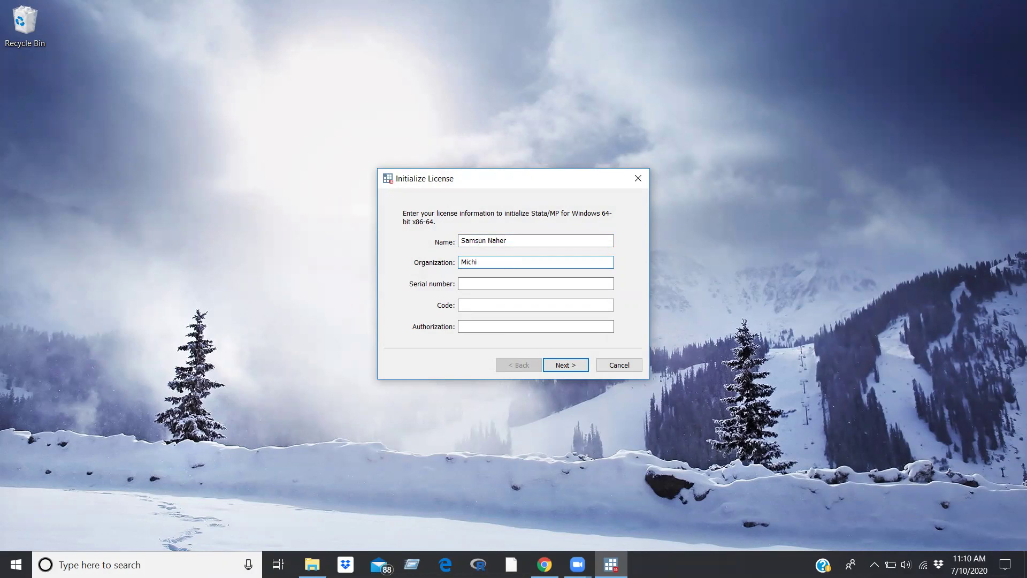
{"action": "type", "text": "gan State Univerdity"}
{"action": "key", "text": "BackSpace"}
{"action": "key", "text": "BackSpace"}
{"action": "key", "text": "BackSpace"}
{"action": "type", "text": "ty"}
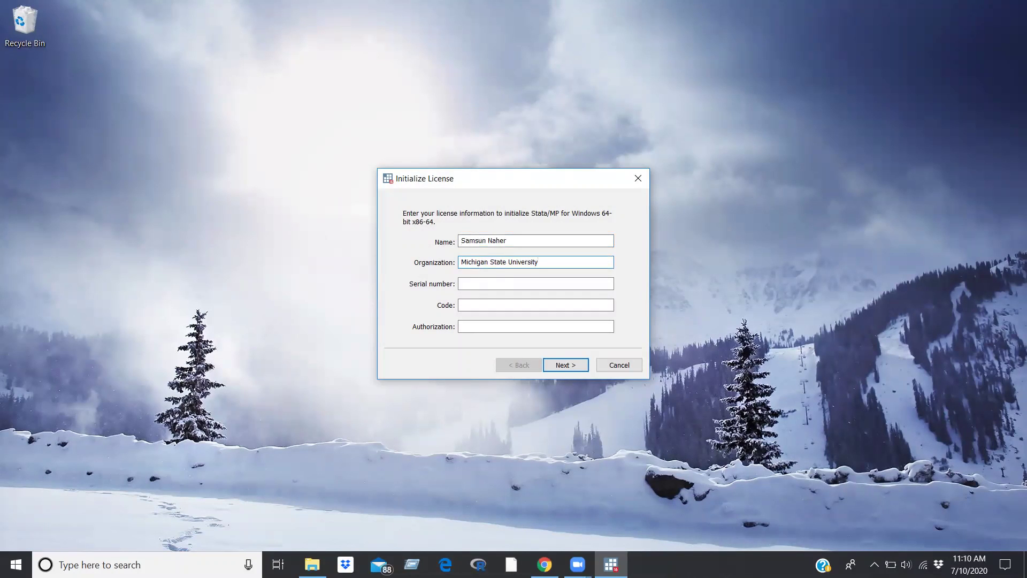